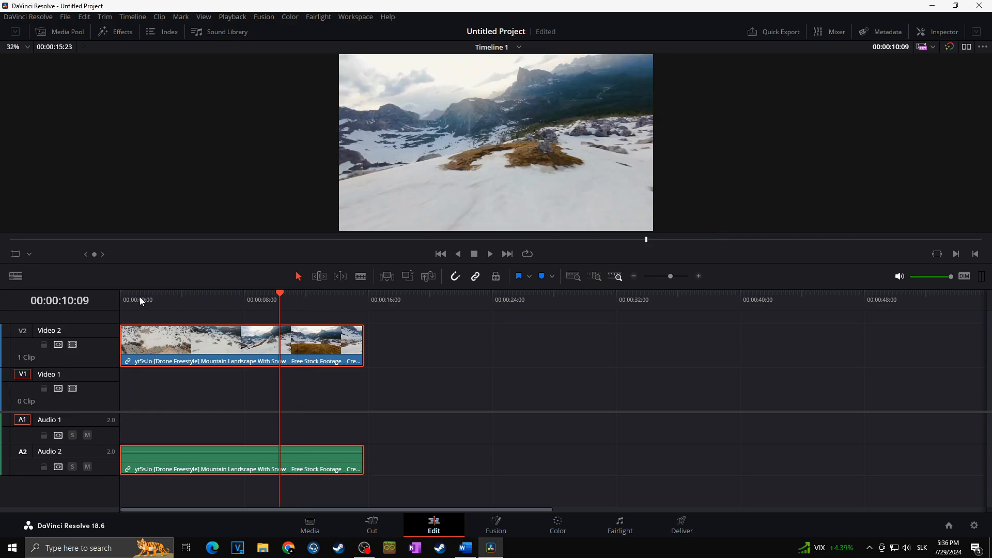
Step: Play the drone clip from the start of the timeline to preview it
{"action": "left_click", "coordinate": [140, 298]}
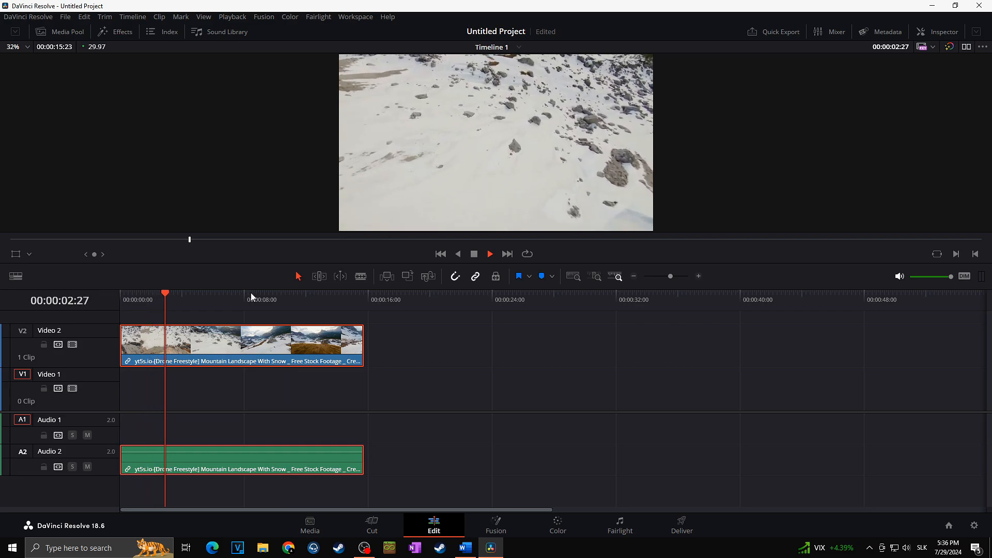
{"action": "key", "text": "space"}
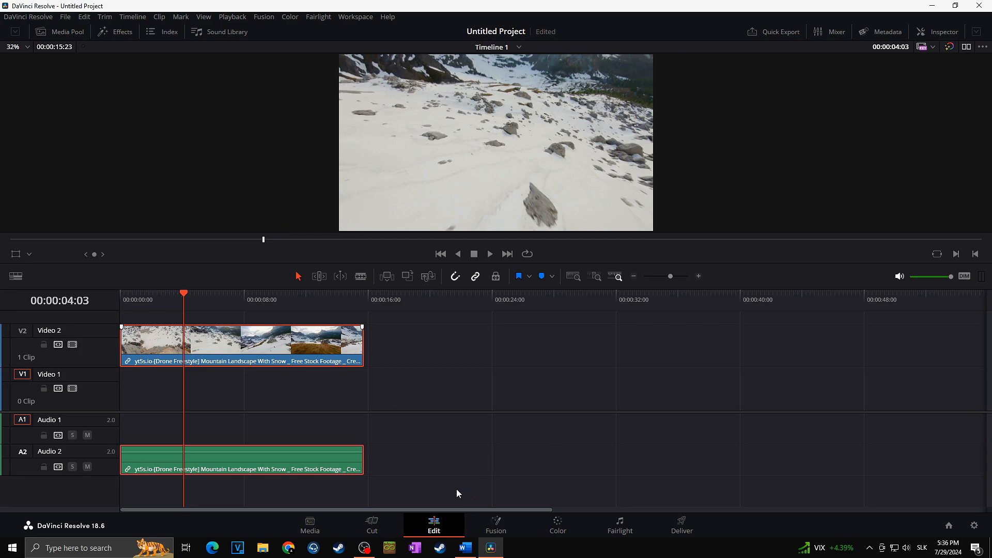
Step: Add a Text title from the Titles effects to the Video 1 track at the start of the timeline
{"action": "left_click", "coordinate": [120, 32]}
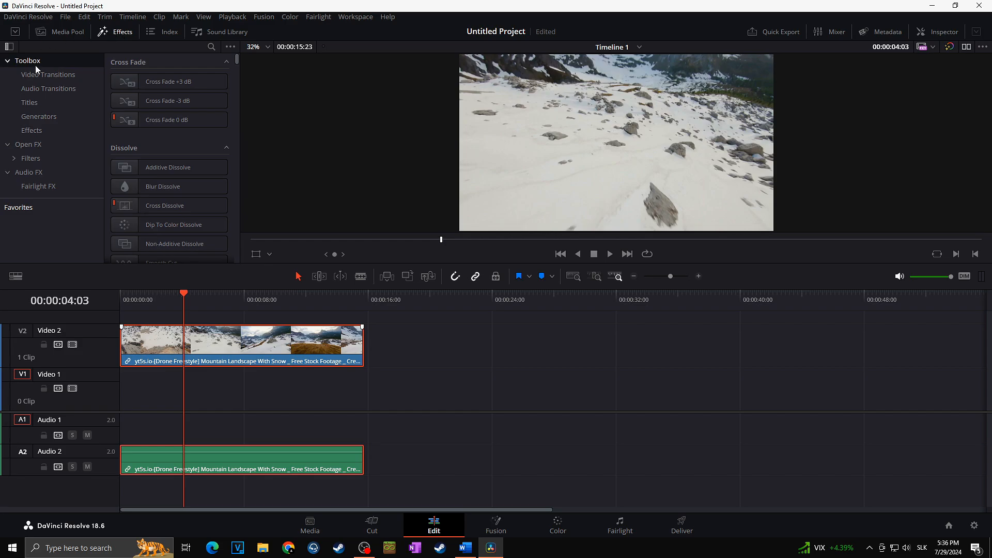
{"action": "left_click", "coordinate": [32, 103]}
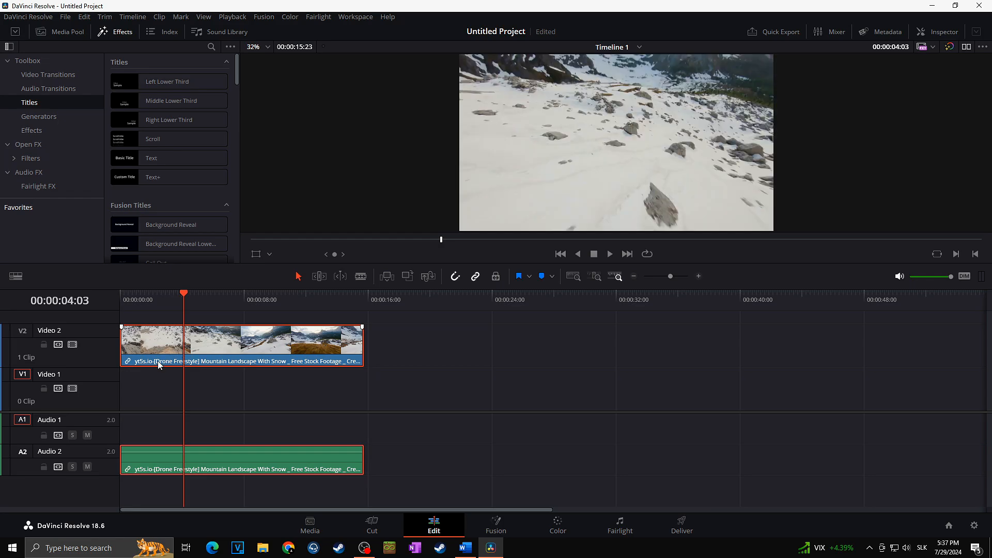
{"action": "left_click_drag", "start_coordinate": [155, 158], "coordinate": [123, 394]}
{"action": "left_click", "coordinate": [144, 387]}
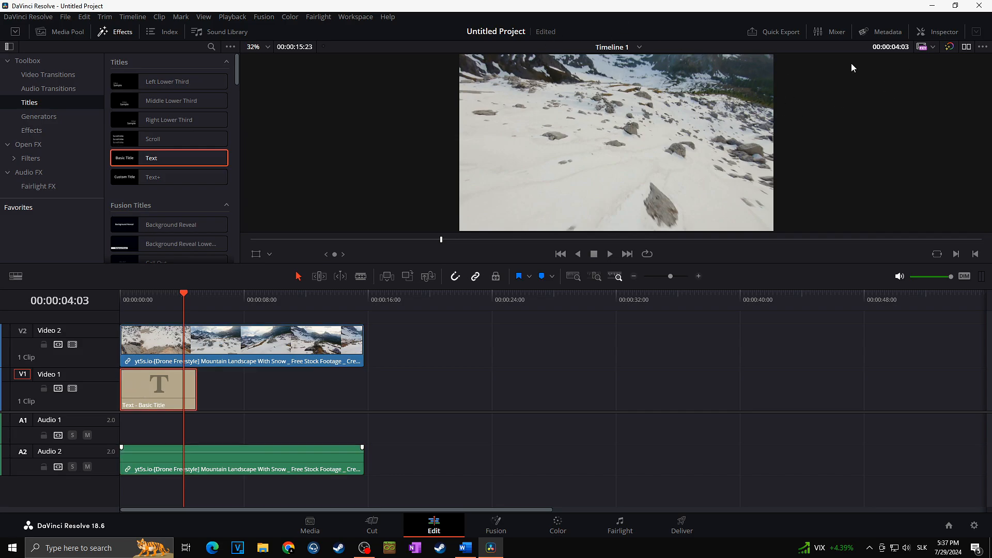
Step: Hide the Video 2 track and replace the title's rich text with TEXT
{"action": "left_click", "coordinate": [74, 346]}
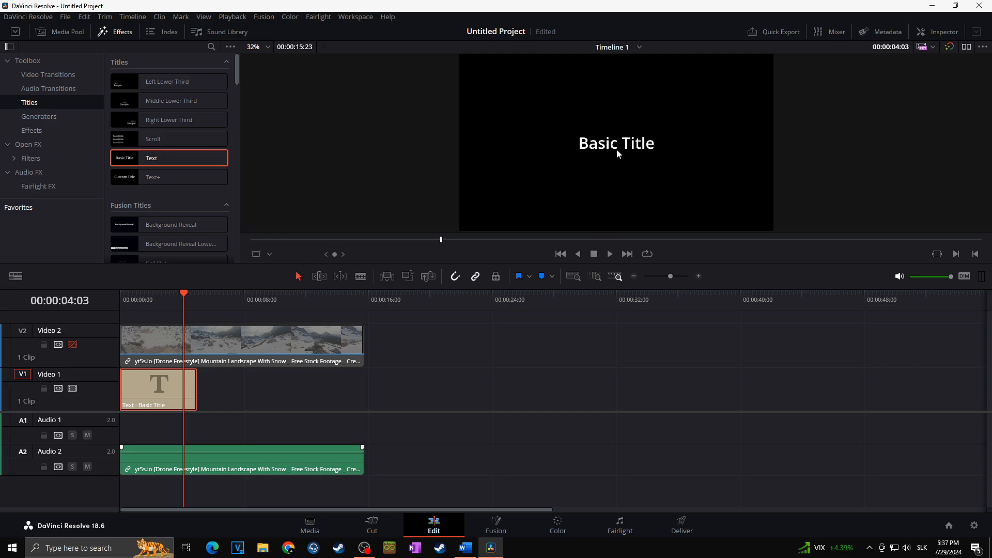
{"action": "left_click", "coordinate": [937, 32]}
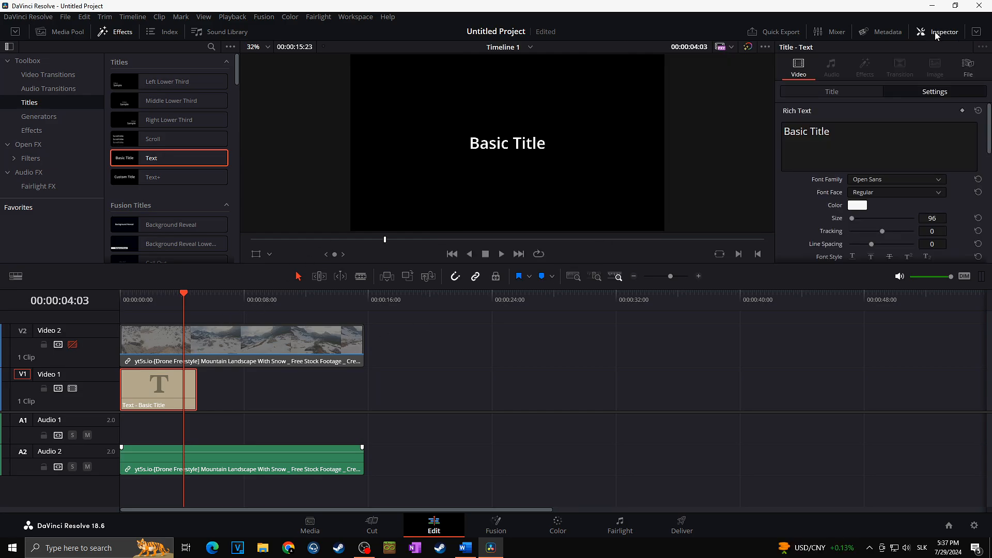
{"action": "double_click", "coordinate": [818, 131]}
{"action": "key", "text": "ctrl+a"}
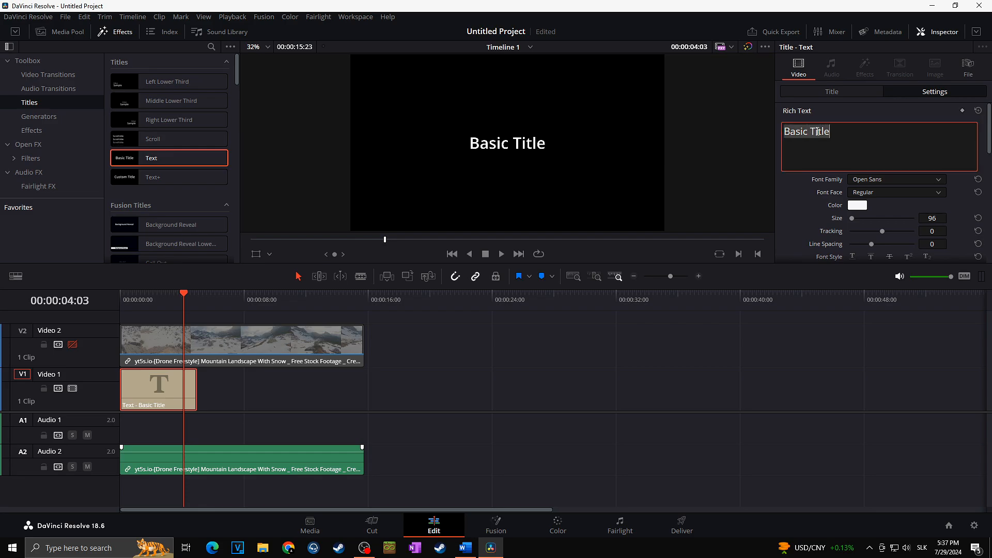
{"action": "type", "text": "TEXT"}
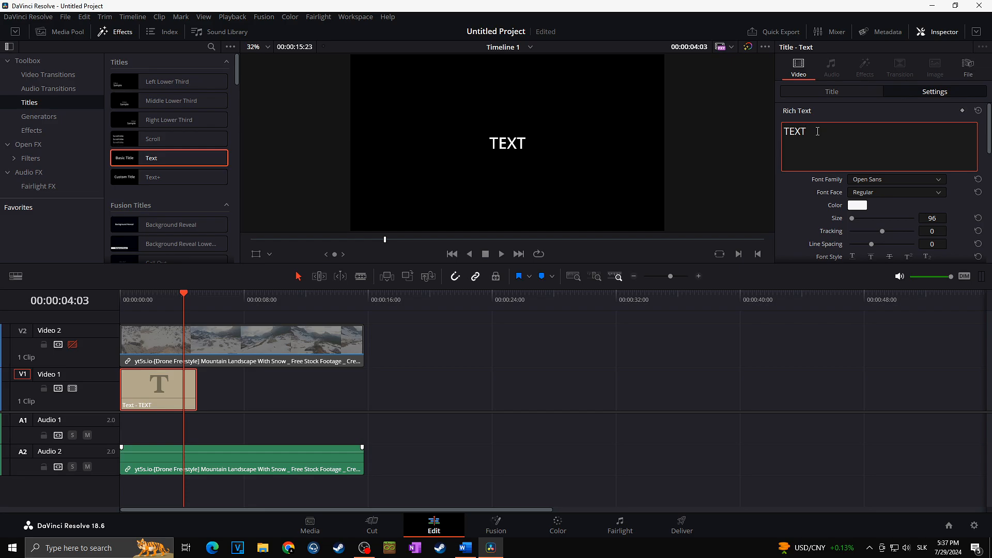
Step: Set the title's font face to Extrabold and its size to 767
{"action": "left_click", "coordinate": [812, 179]}
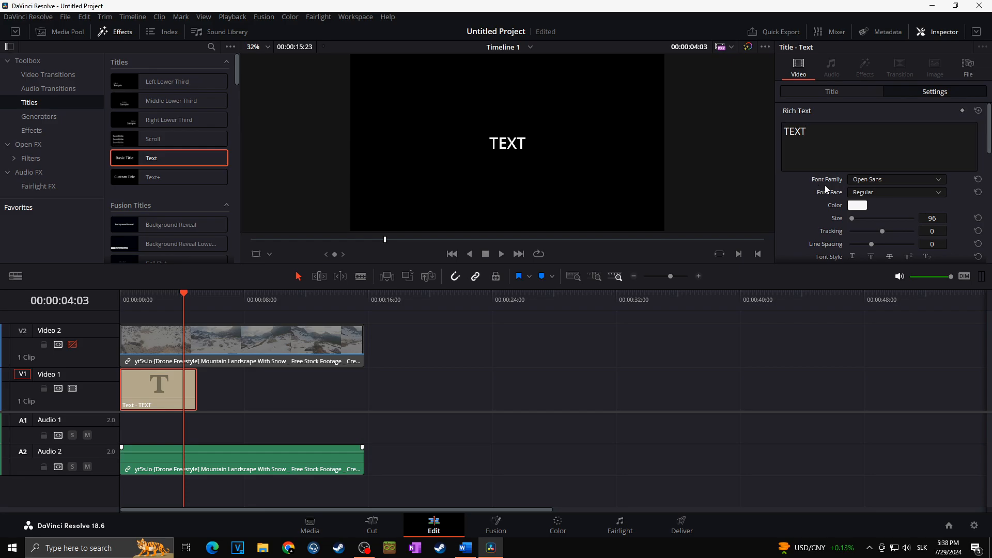
{"action": "left_click", "coordinate": [885, 193]}
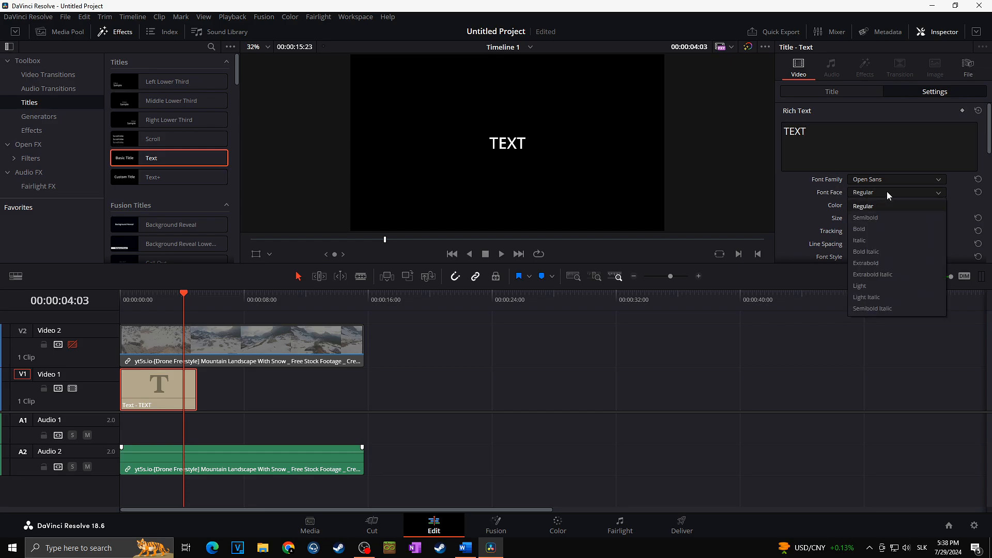
{"action": "left_click", "coordinate": [897, 264]}
{"action": "left_click_drag", "start_coordinate": [851, 217], "coordinate": [862, 218]}
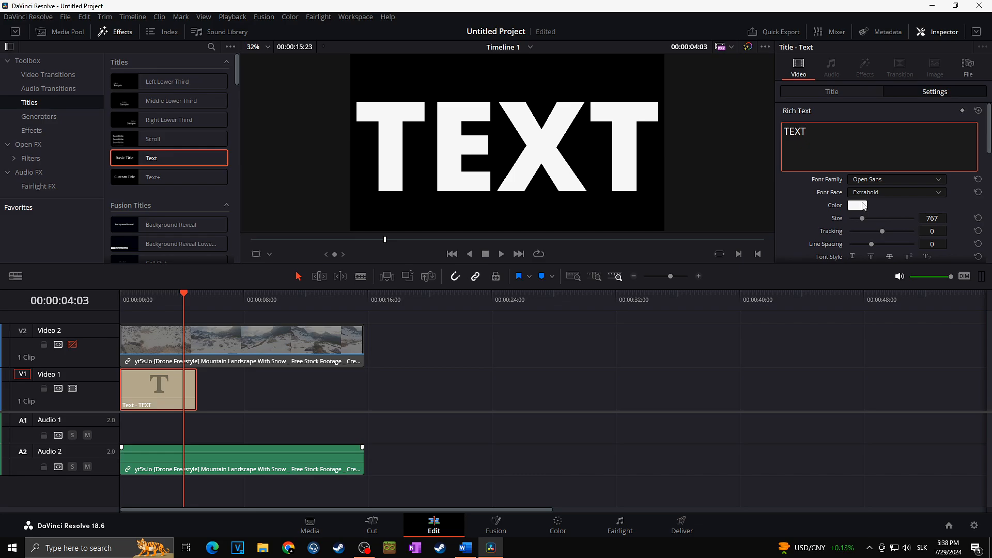
Step: Re-enable the Video 2 track and play the timeline from the start
{"action": "scroll", "coordinate": [977, 124], "scroll_direction": "down", "scroll_amount": 2}
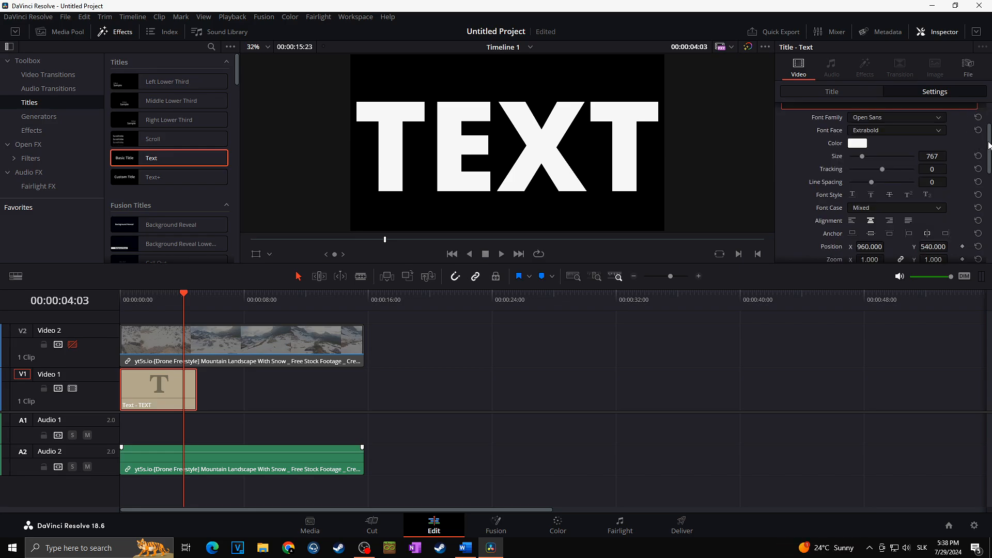
{"action": "scroll", "coordinate": [988, 145], "scroll_direction": "down", "scroll_amount": 3}
{"action": "scroll", "coordinate": [982, 124], "scroll_direction": "down", "scroll_amount": 3}
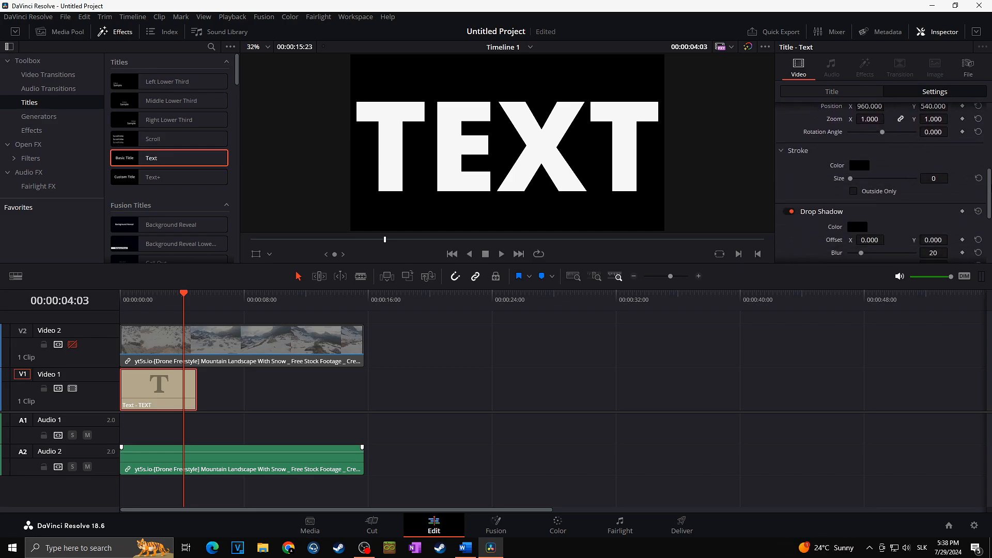
{"action": "scroll", "coordinate": [983, 118], "scroll_direction": "up", "scroll_amount": 8}
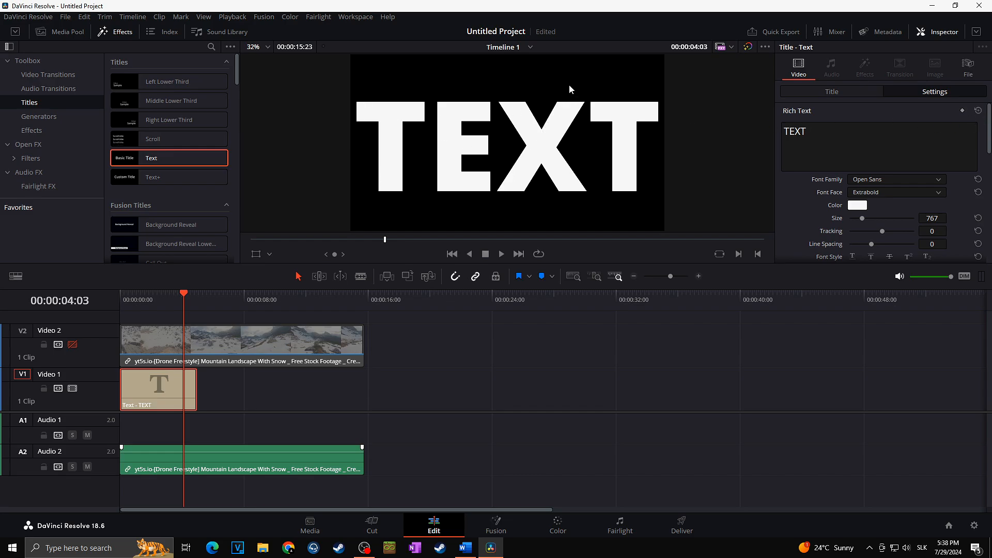
{"action": "left_click", "coordinate": [72, 345]}
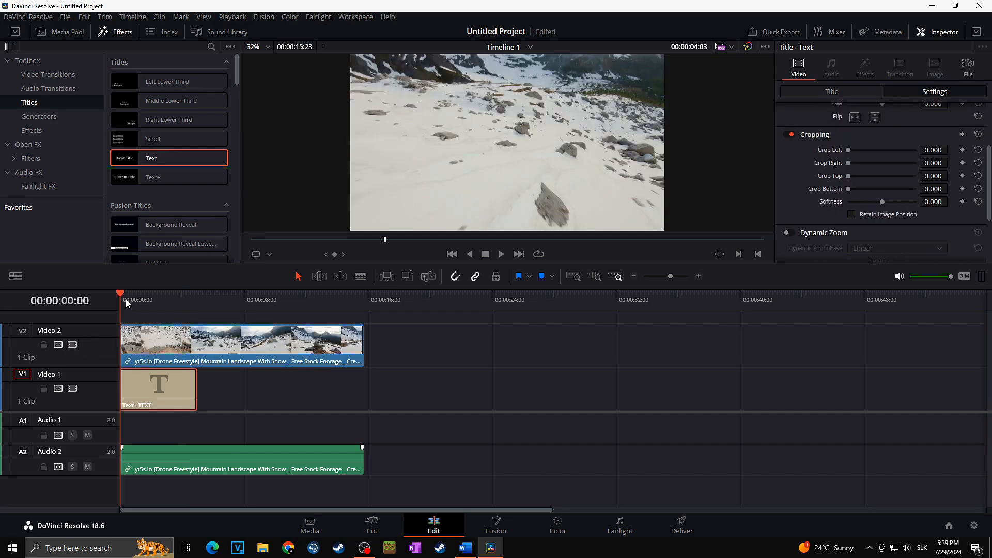
{"action": "left_click", "coordinate": [126, 299]}
{"action": "key", "text": "space"}
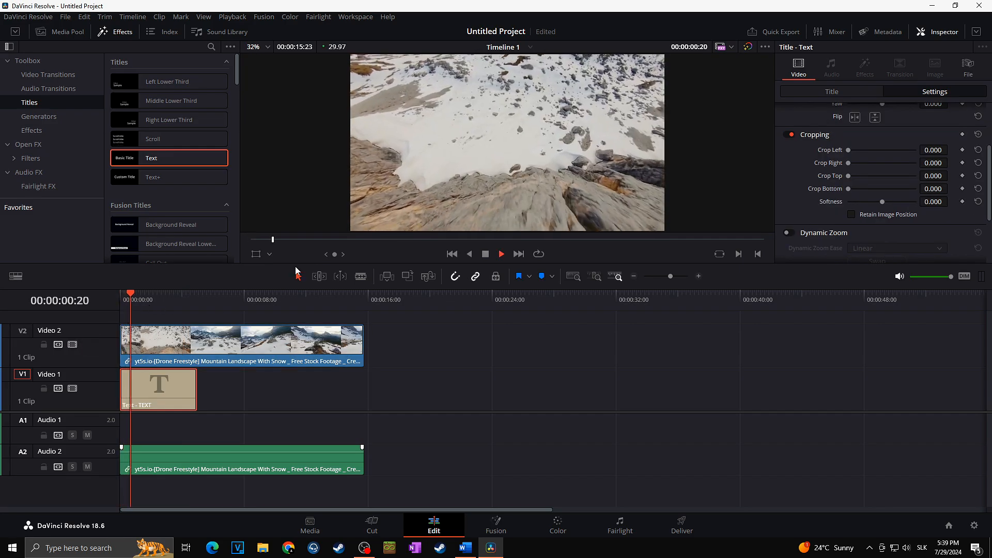
{"action": "key", "text": "space"}
Step: Set the drone clip's composite mode to Darken so the footage fills the title letters
{"action": "left_click", "coordinate": [250, 349]}
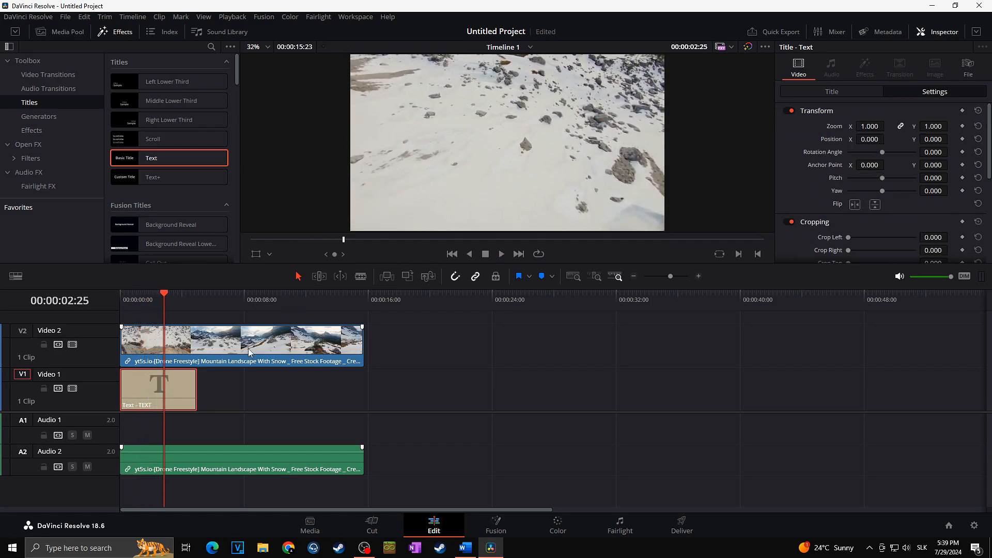
{"action": "left_click", "coordinate": [234, 341]}
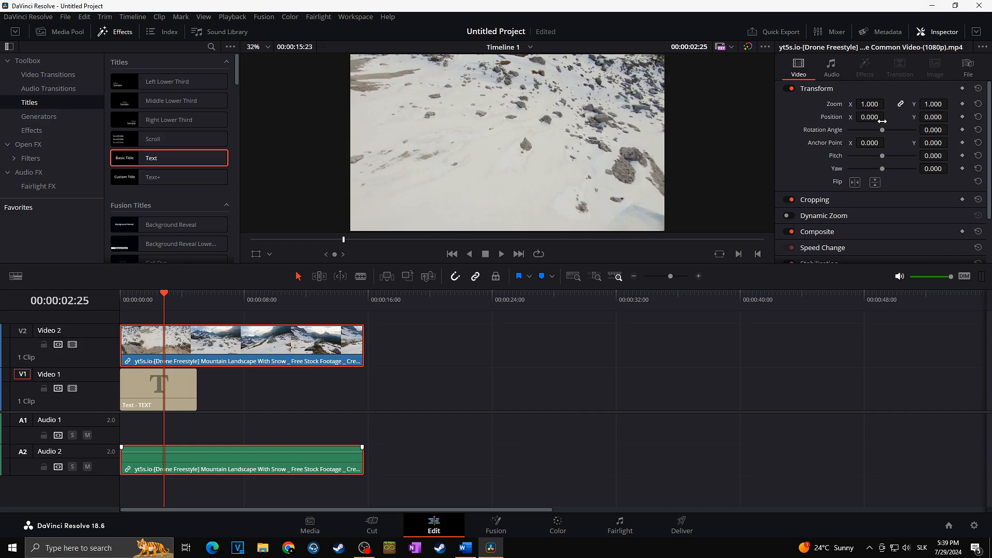
{"action": "scroll", "coordinate": [848, 171], "scroll_direction": "down", "scroll_amount": 1}
{"action": "left_click", "coordinate": [849, 200]}
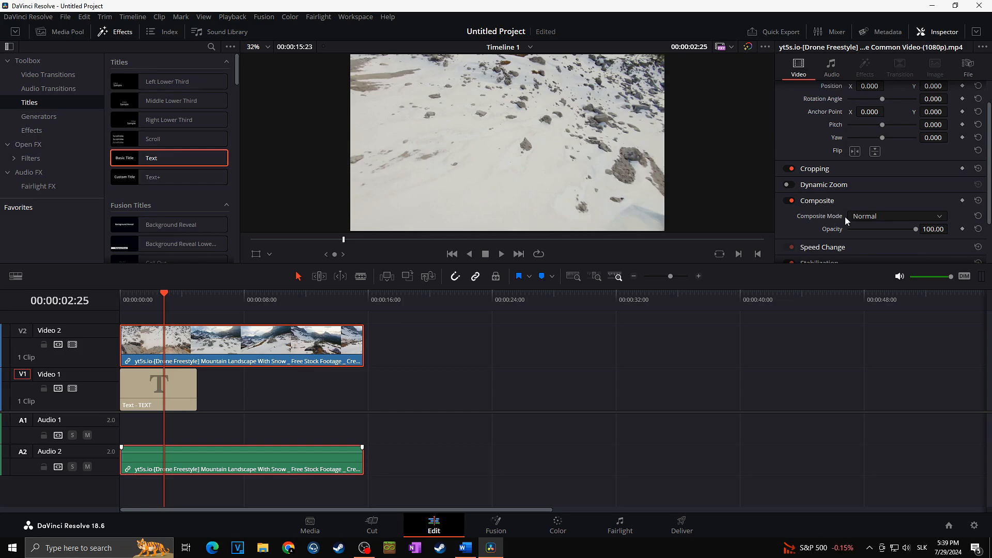
{"action": "left_click", "coordinate": [860, 215]}
{"action": "left_click", "coordinate": [872, 291]}
Step: Play back the timeline from the start to check the text mask effect
{"action": "left_click", "coordinate": [141, 305]}
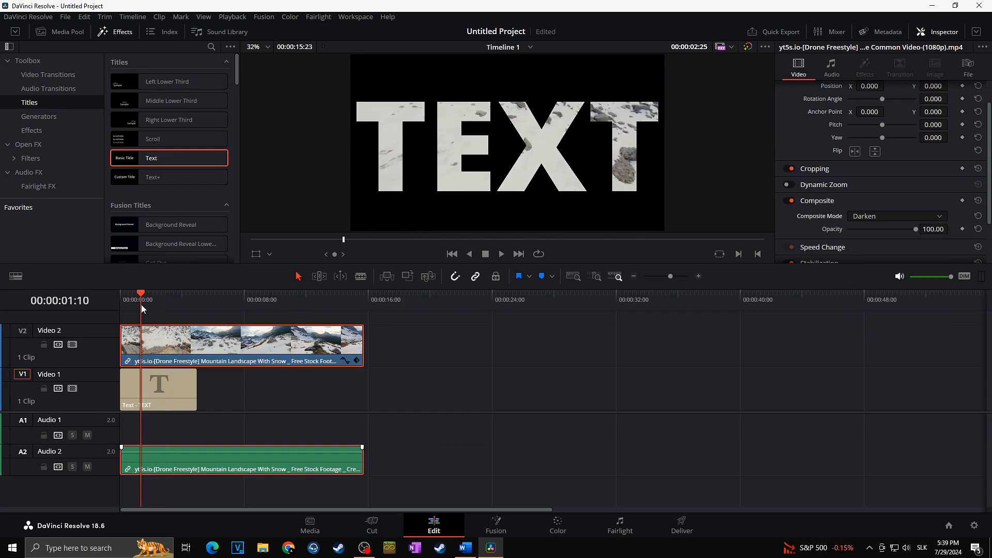
{"action": "key", "text": "space"}
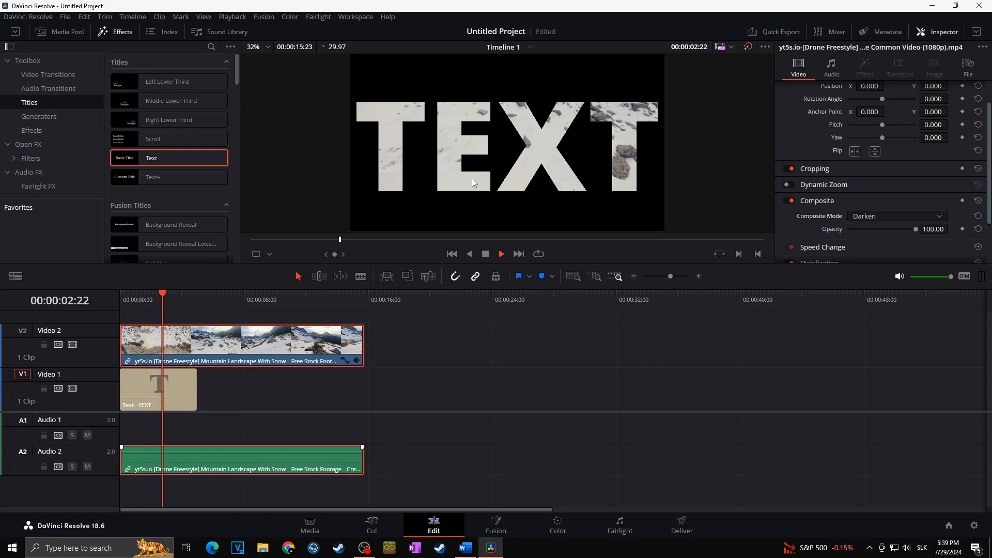
{"action": "key", "text": "space"}
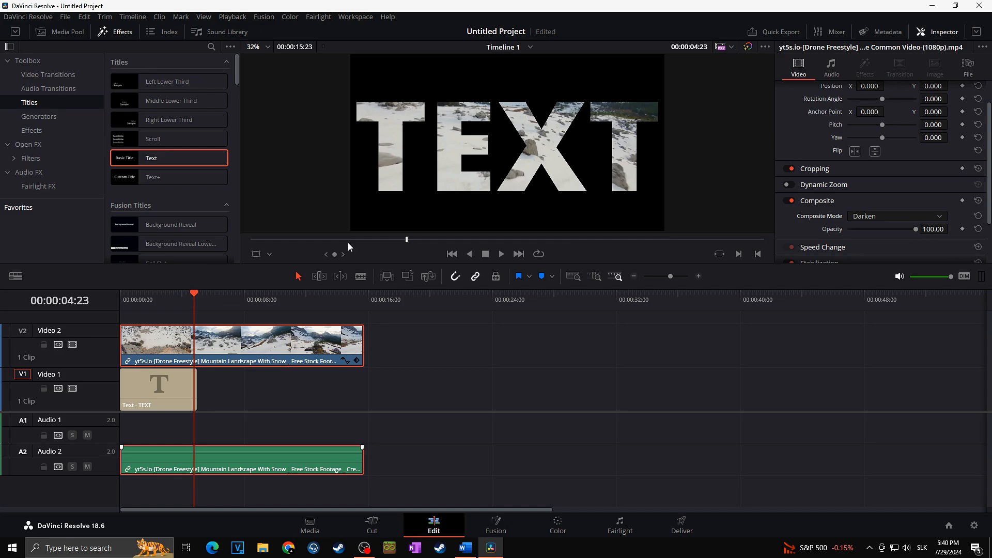
{"action": "left_click", "coordinate": [147, 301]}
{"action": "key", "text": "space"}
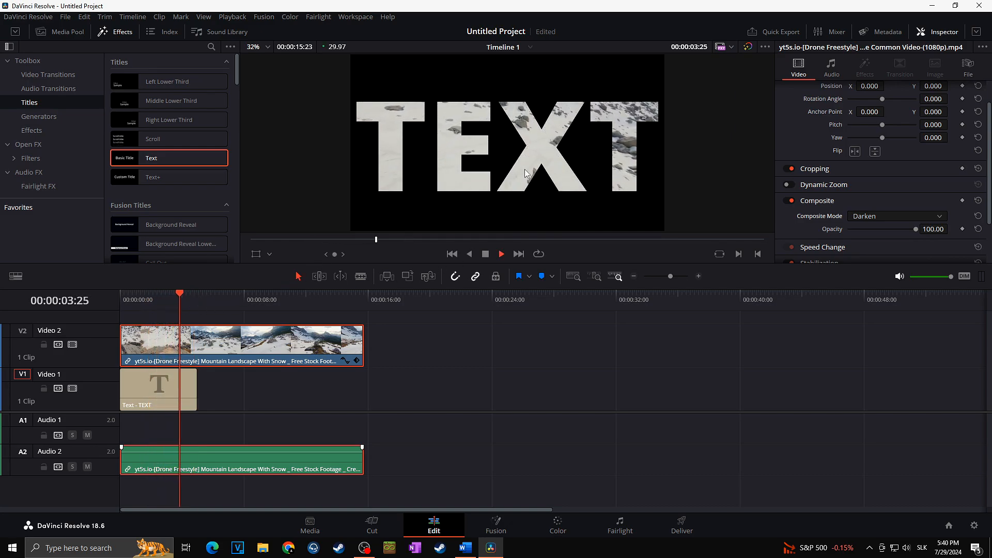
{"action": "key", "text": "space"}
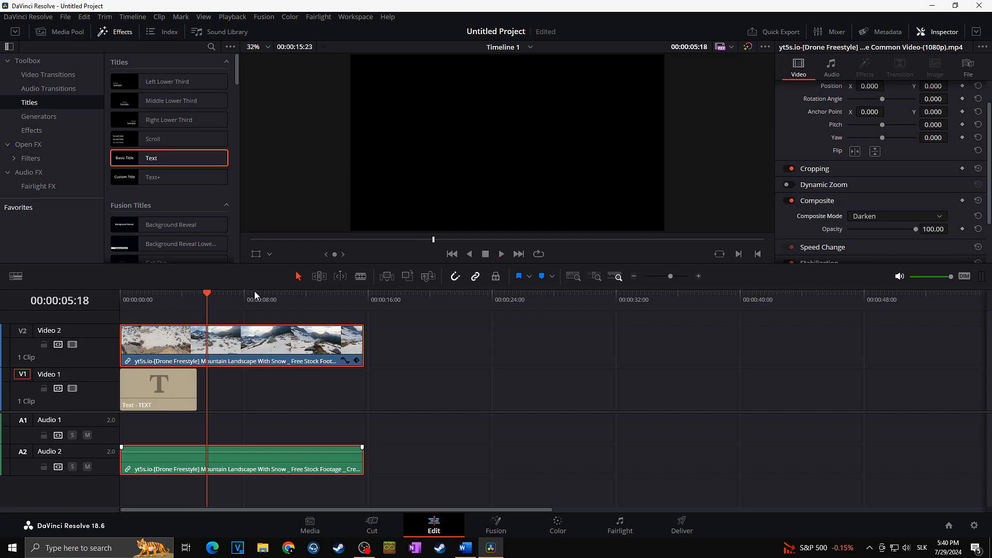
Step: Split the drone clip at 00:00:05:00, where the title ends, with the Blade tool
{"action": "left_click", "coordinate": [197, 304]}
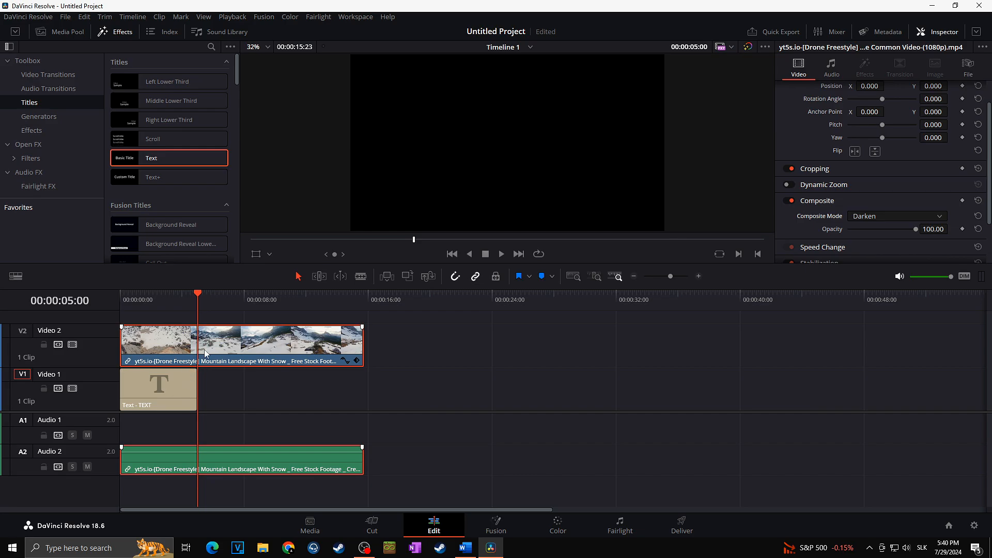
{"action": "left_click", "coordinate": [360, 278]}
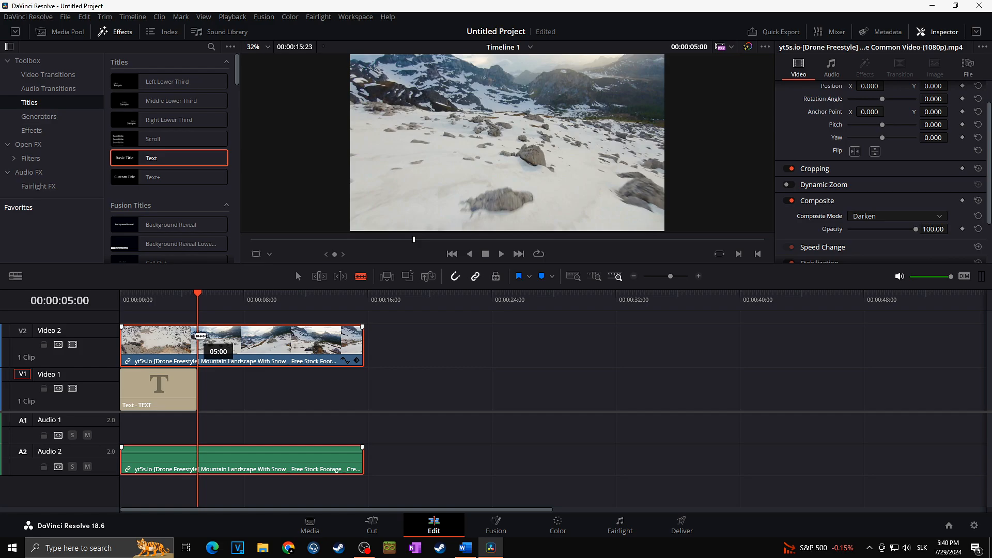
{"action": "left_click", "coordinate": [198, 333]}
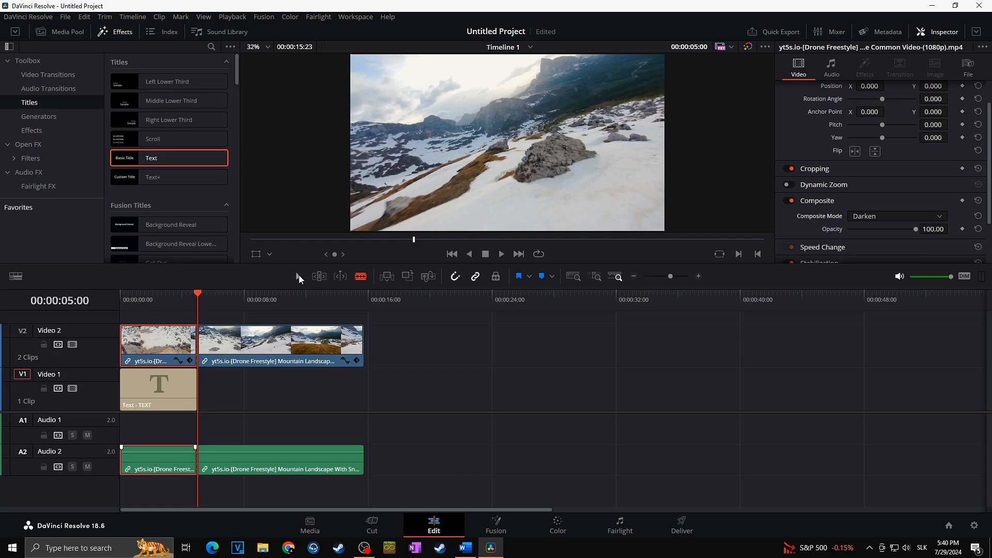
Step: Play the timeline across the split point to review it
{"action": "left_click", "coordinate": [176, 305]}
{"action": "key", "text": "space"}
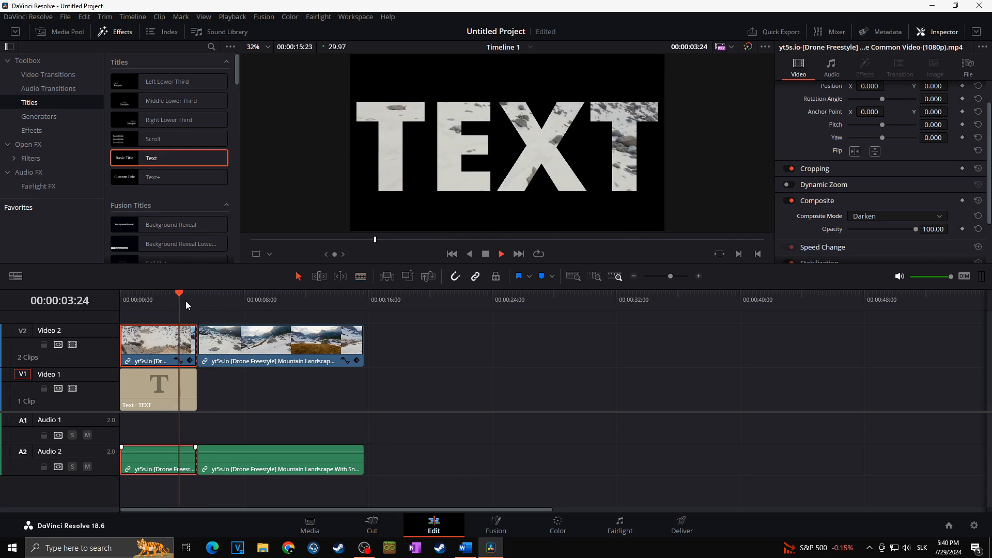
{"action": "key", "text": "space"}
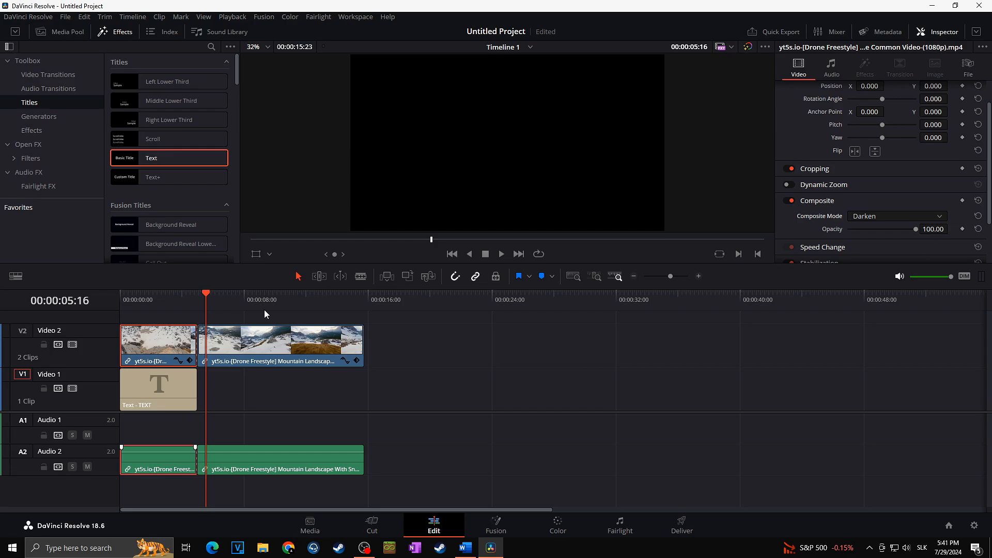
Step: Set the second drone clip segment's composite mode back to Normal
{"action": "left_click", "coordinate": [257, 343]}
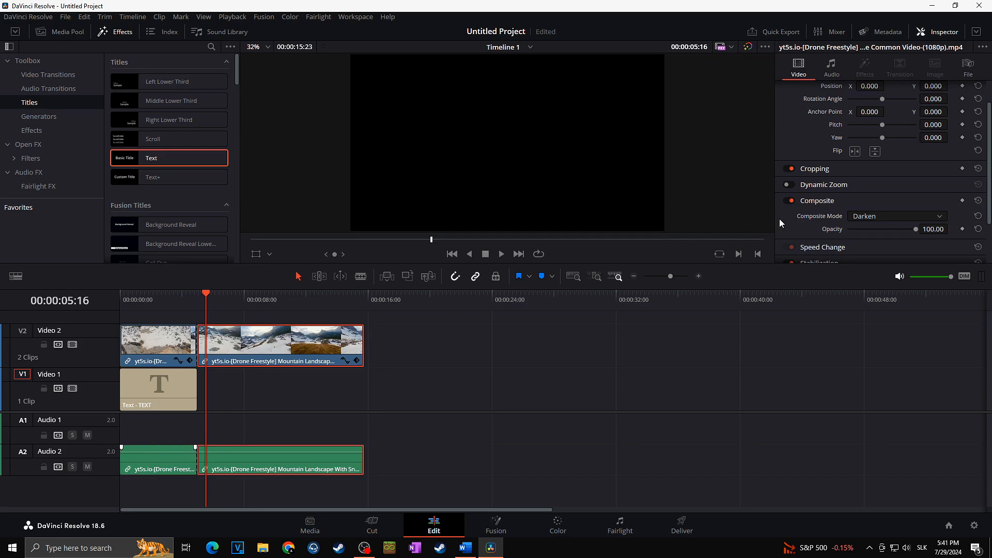
{"action": "left_click", "coordinate": [876, 211]}
{"action": "left_click", "coordinate": [876, 225]}
Step: Play the timeline from about 3 seconds to check the transition to full footage
{"action": "left_click", "coordinate": [169, 295]}
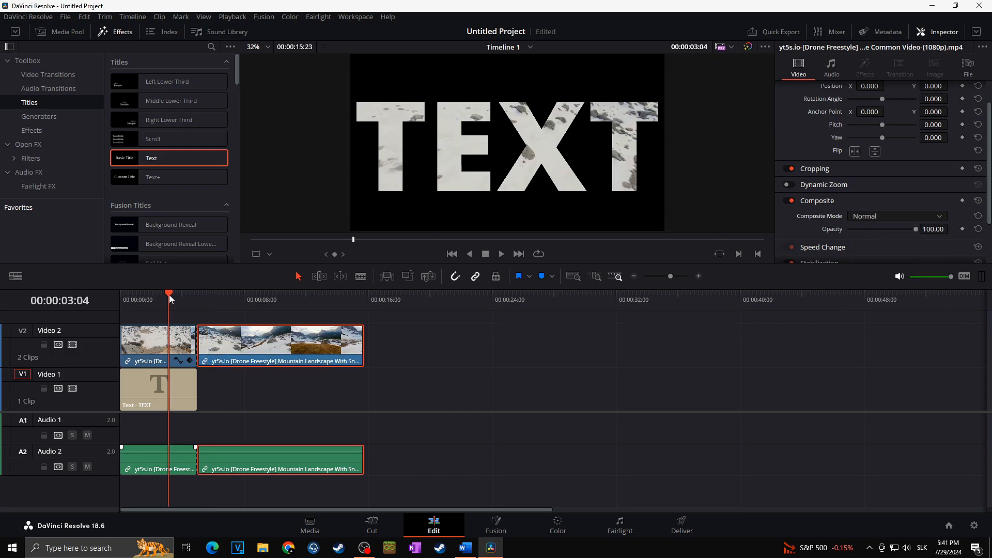
{"action": "key", "text": "space"}
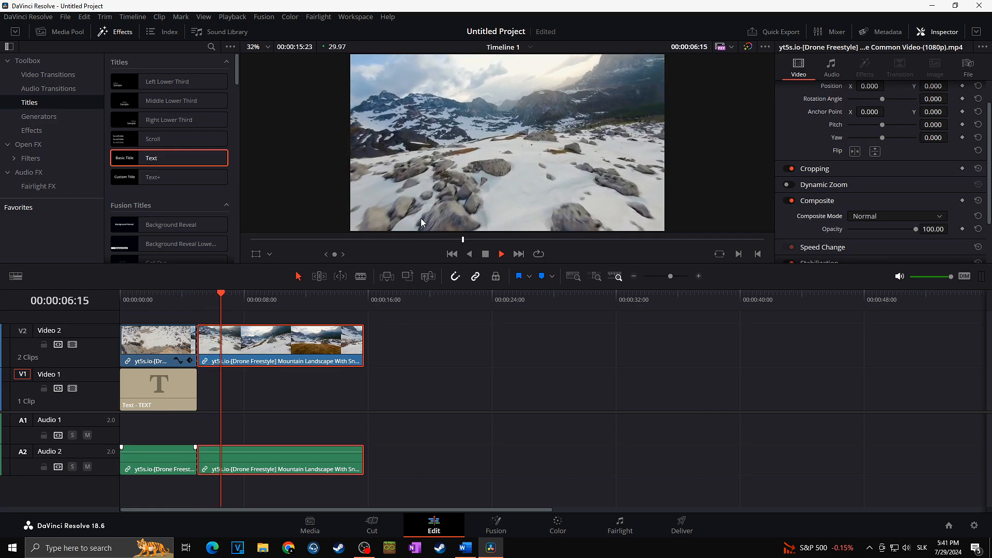
{"action": "key", "text": "space"}
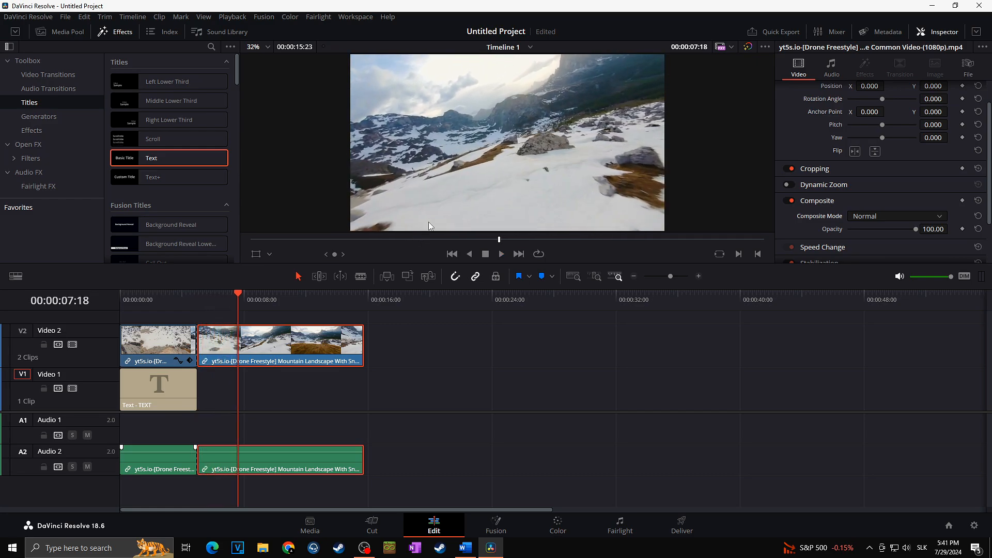
Step: Enable Dynamic Zoom on the Text title clip and return the playhead to the start
{"action": "left_click", "coordinate": [211, 385]}
{"action": "left_click", "coordinate": [175, 388]}
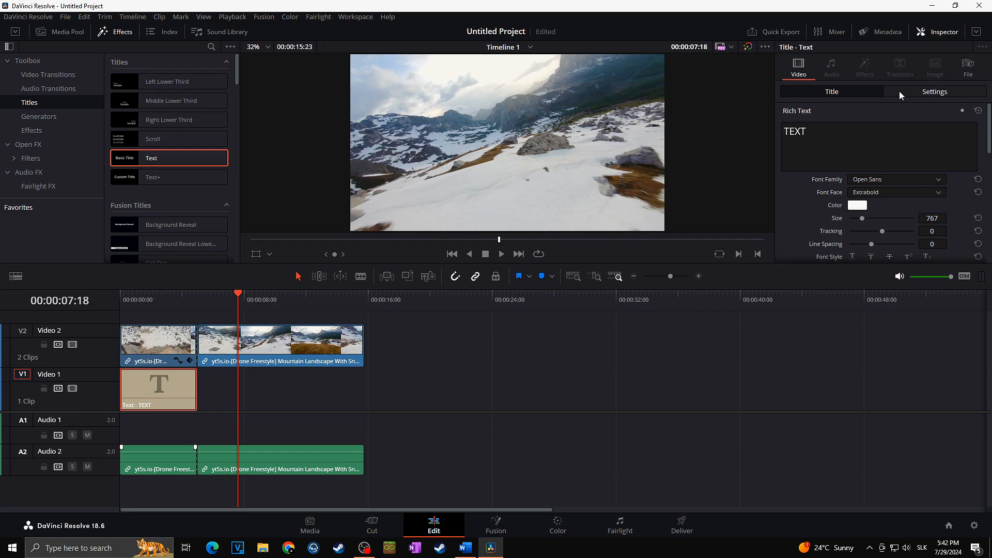
{"action": "scroll", "coordinate": [891, 107], "scroll_direction": "down", "scroll_amount": 1}
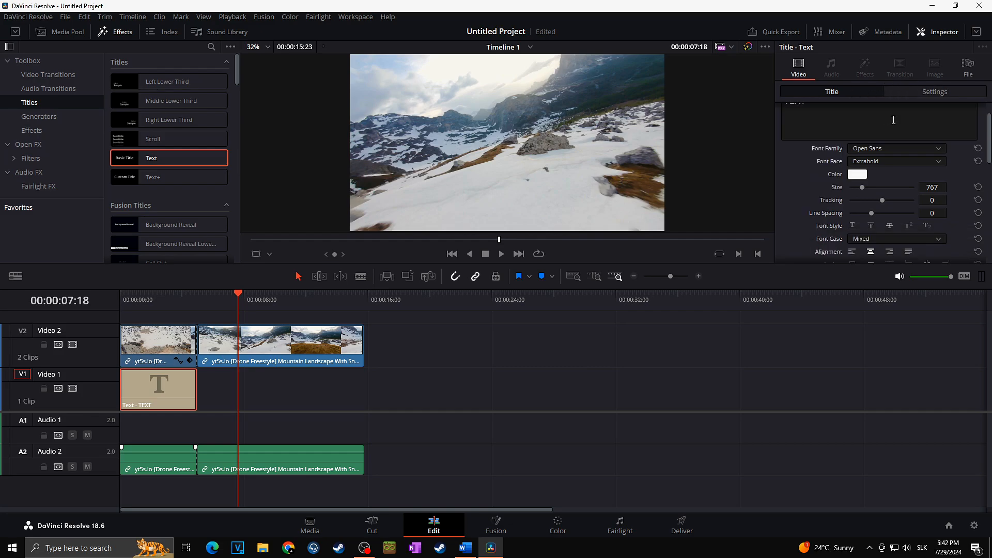
{"action": "scroll", "coordinate": [894, 100], "scroll_direction": "up", "scroll_amount": 1}
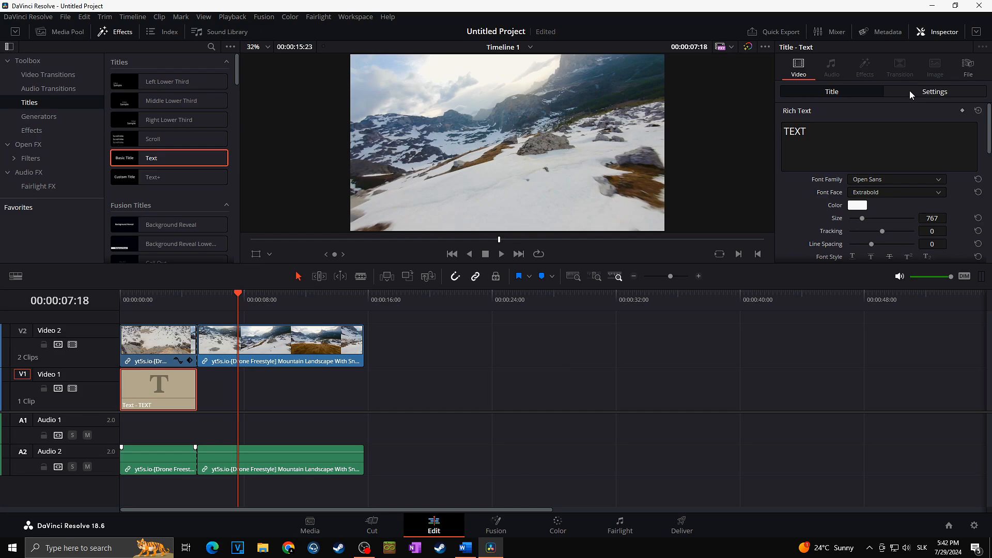
{"action": "left_click", "coordinate": [911, 92]}
{"action": "left_click_drag", "start_coordinate": [989, 140], "coordinate": [989, 181]}
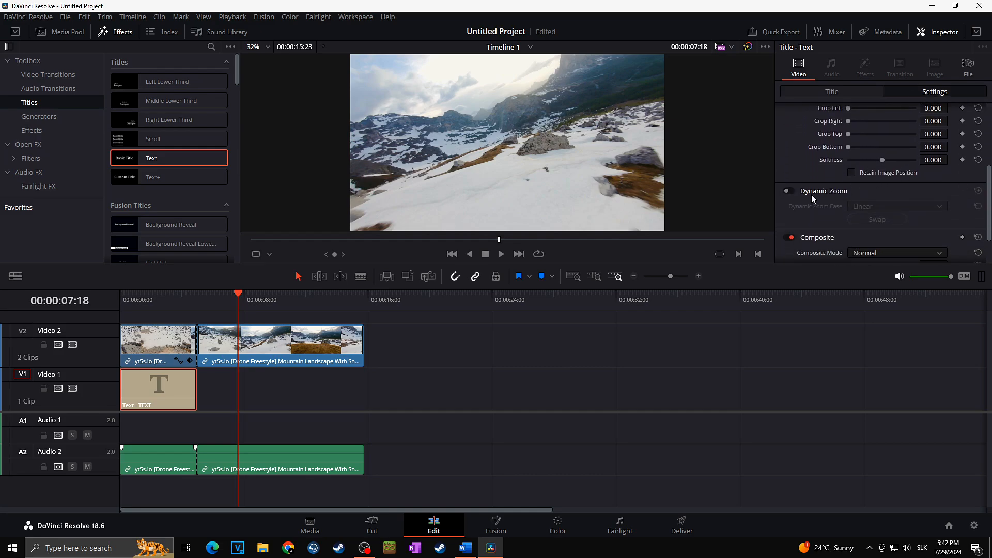
{"action": "left_click", "coordinate": [788, 192]}
{"action": "left_click", "coordinate": [127, 301]}
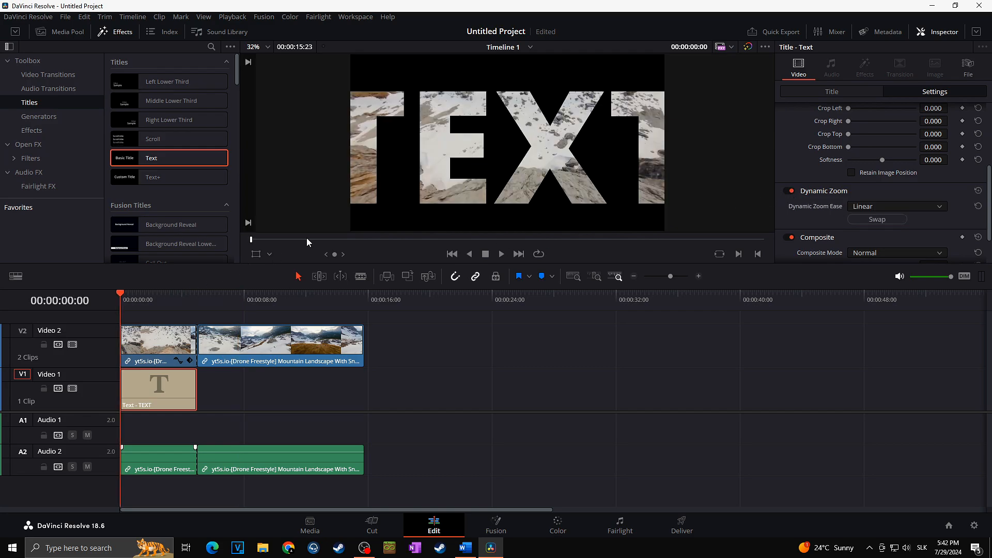
Step: Play the timeline from the start and around the 4-second mark to review the zooming title
{"action": "key", "text": "space"}
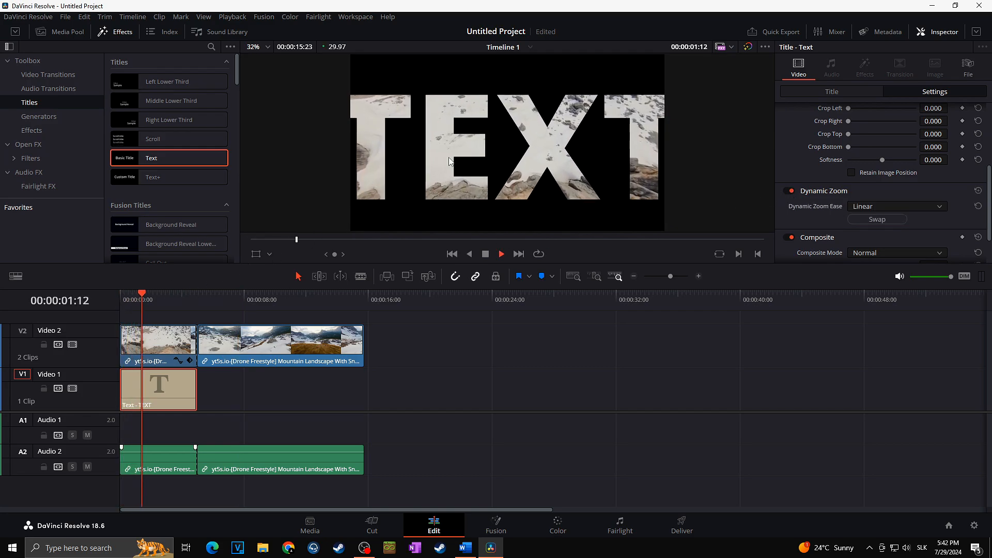
{"action": "key", "text": "space"}
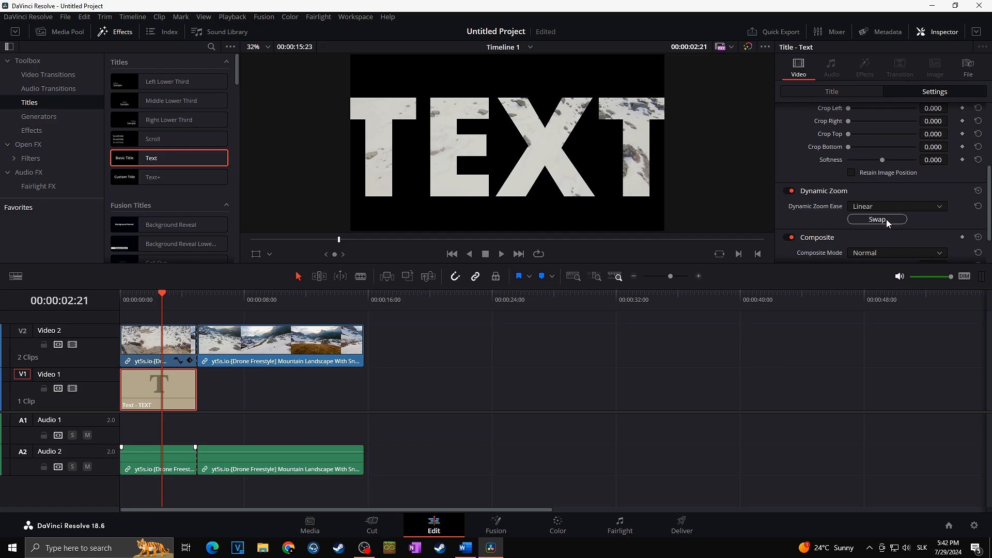
{"action": "left_click", "coordinate": [123, 298]}
{"action": "key", "text": "space"}
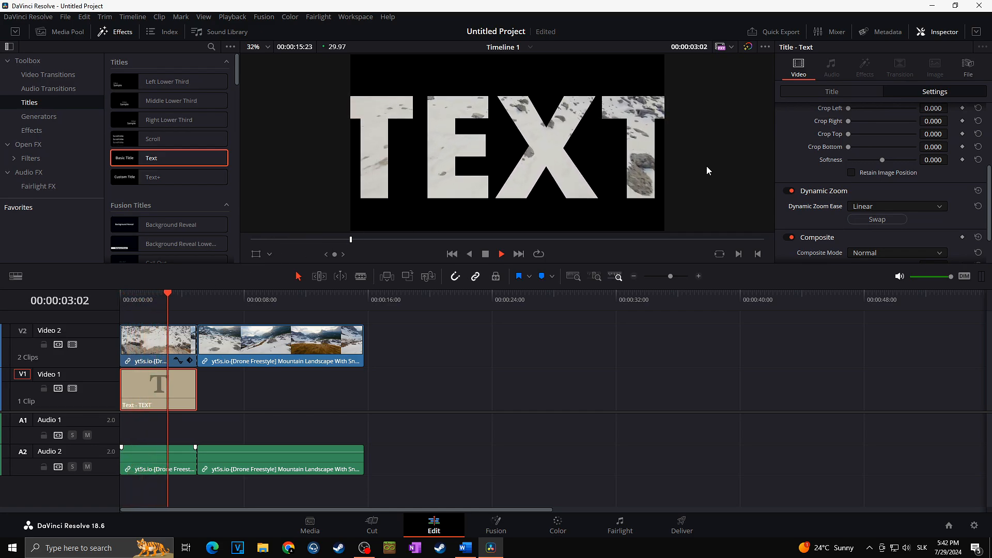
{"action": "key", "text": "space"}
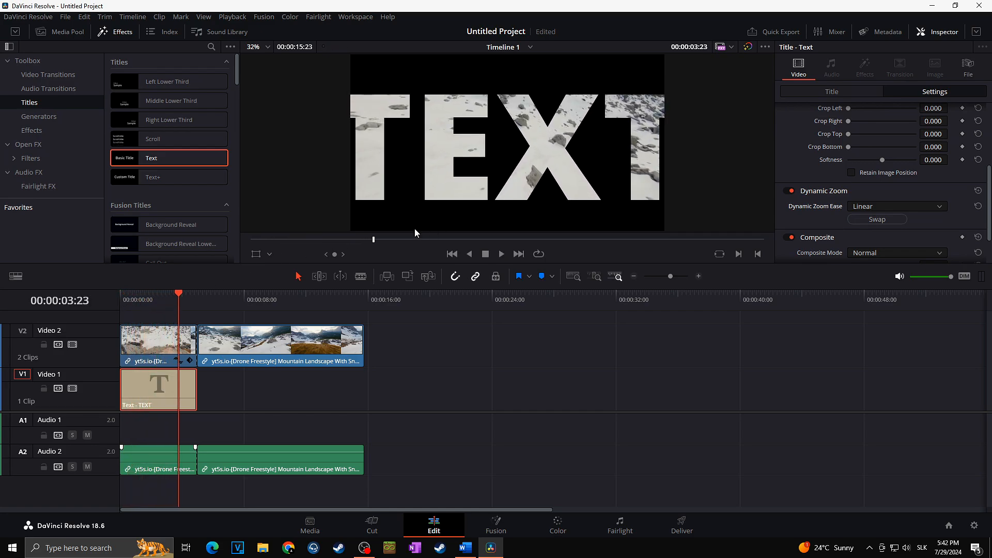
{"action": "left_click", "coordinate": [184, 297]}
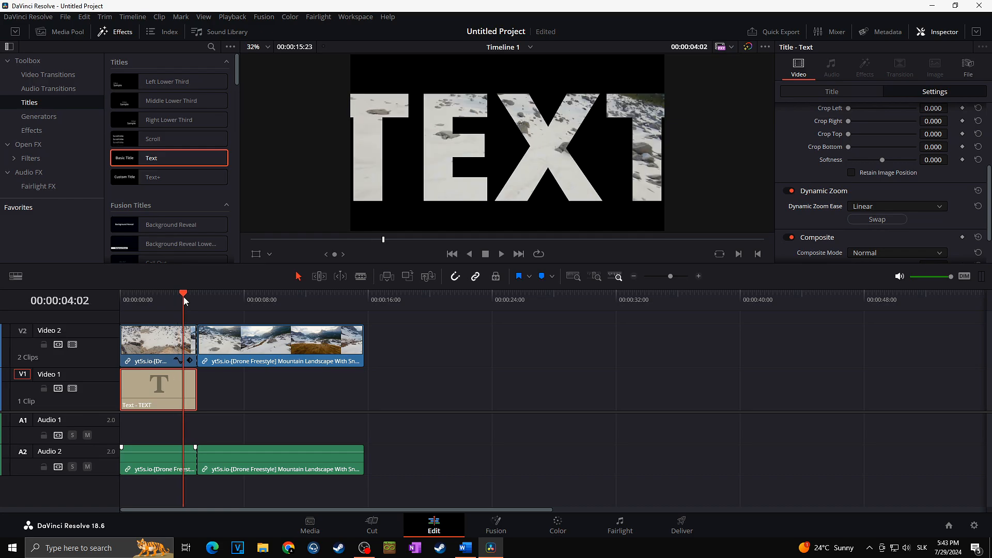
{"action": "key", "text": "space"}
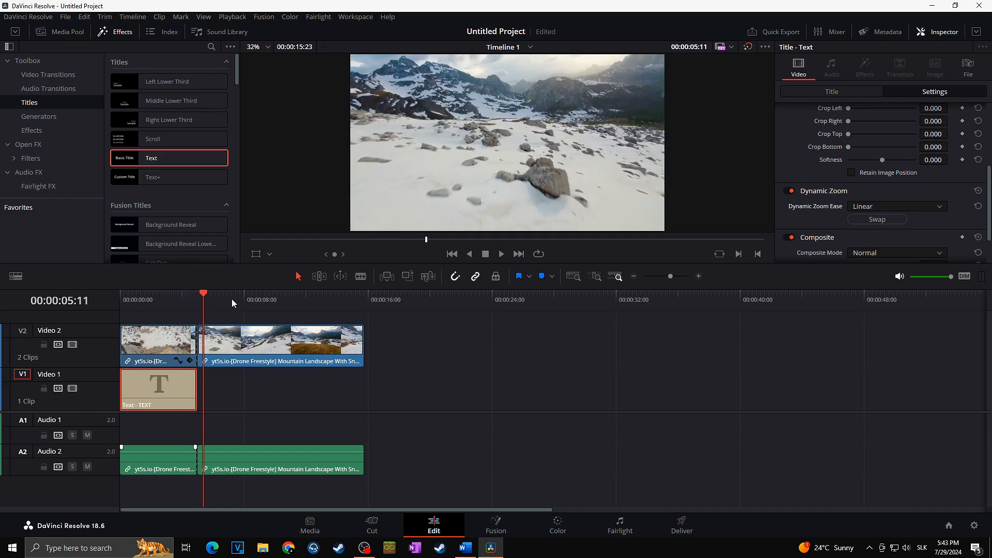
{"action": "left_click", "coordinate": [150, 299]}
{"action": "left_click", "coordinate": [124, 298]}
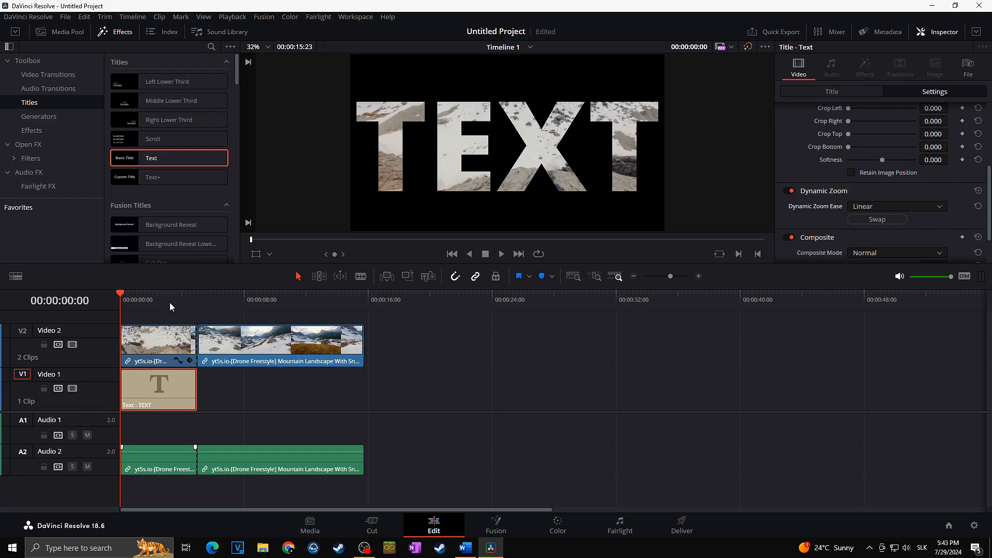
Step: Show the Dynamic Zoom overlay in the viewer and replay the title to inspect its zoom rectangles
{"action": "left_click", "coordinate": [269, 255]}
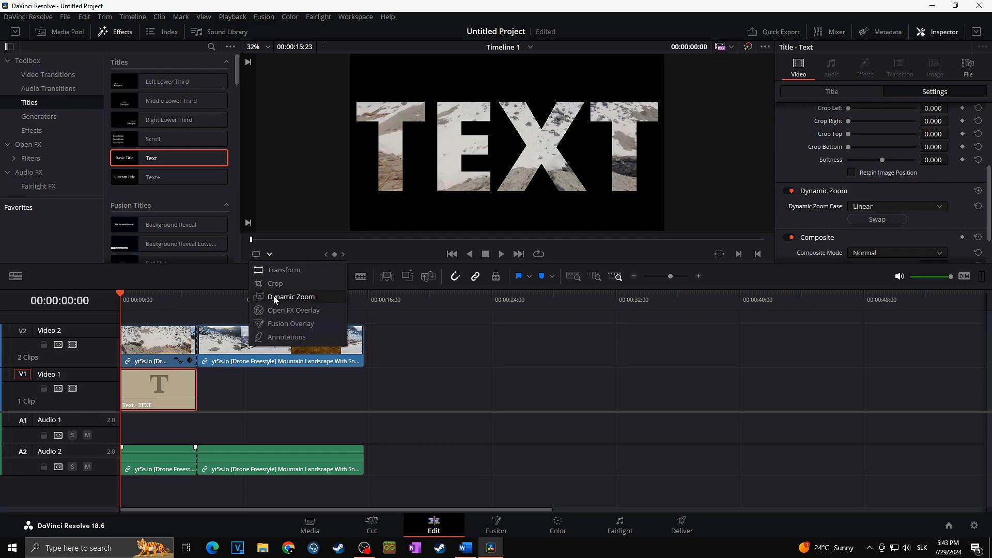
{"action": "left_click", "coordinate": [307, 297]}
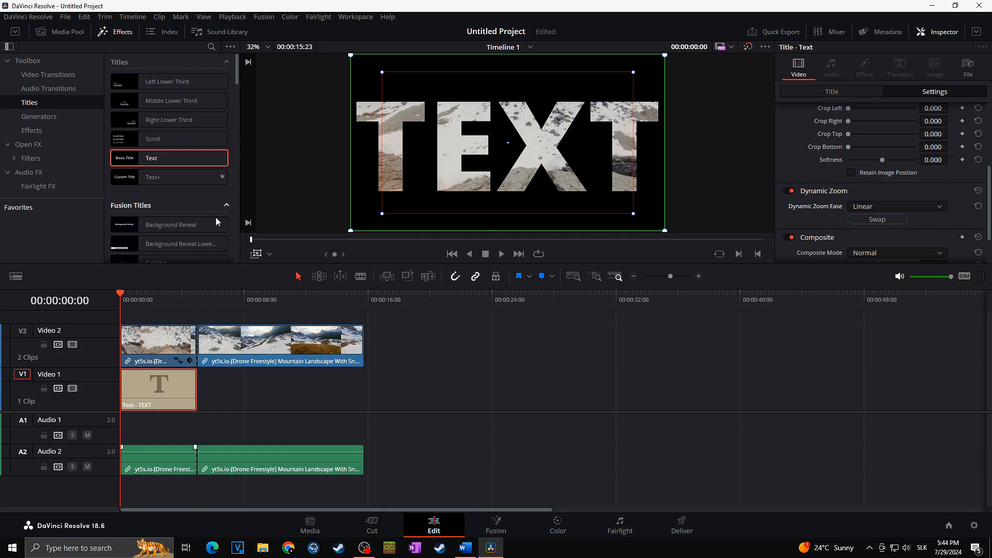
{"action": "left_click", "coordinate": [167, 300]}
{"action": "key", "text": "space"}
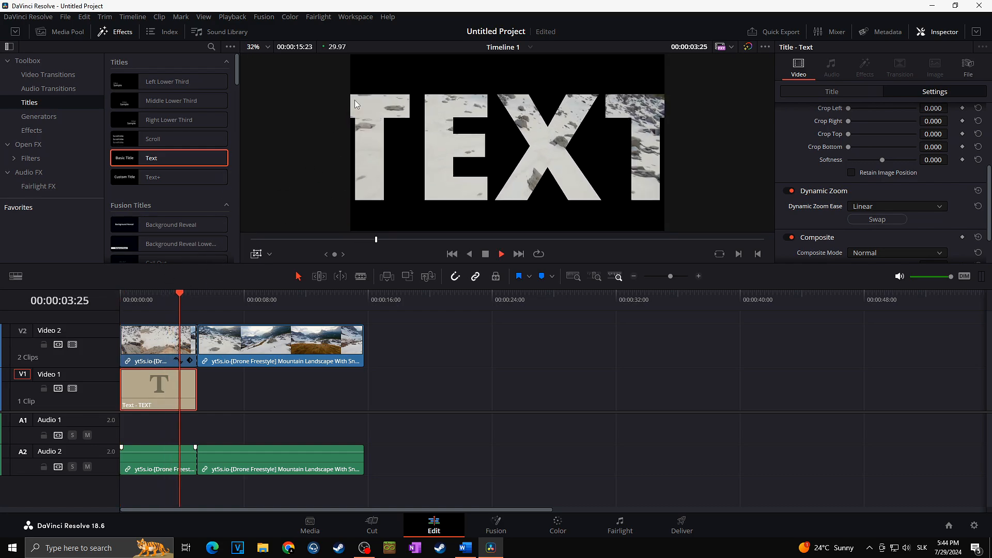
{"action": "key", "text": "space"}
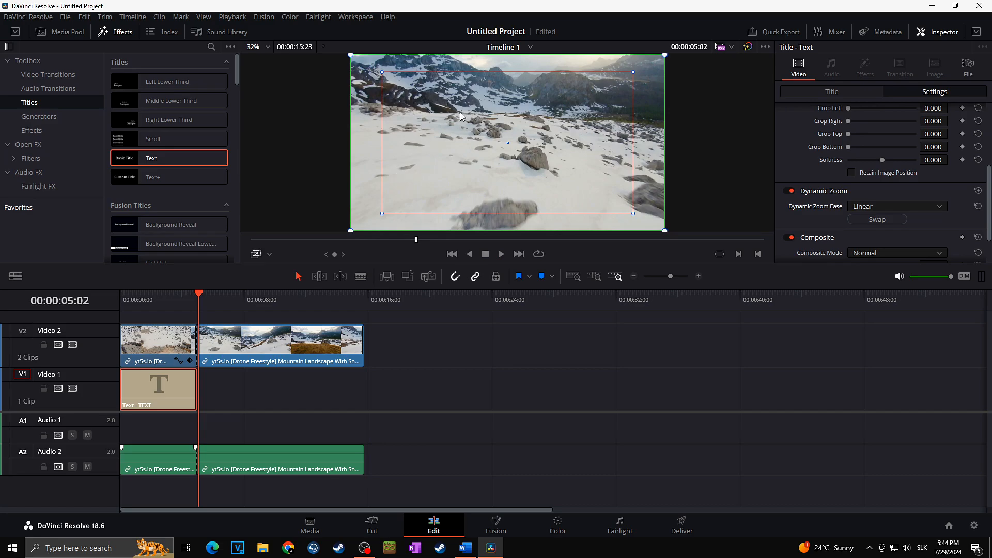
{"action": "left_click", "coordinate": [145, 304]}
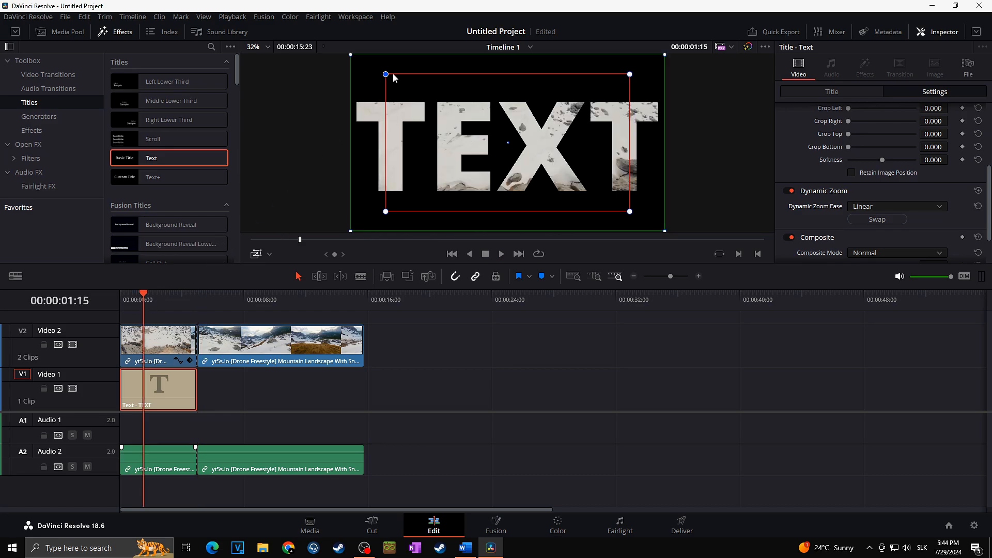
{"action": "left_click", "coordinate": [127, 296]}
{"action": "key", "text": "space"}
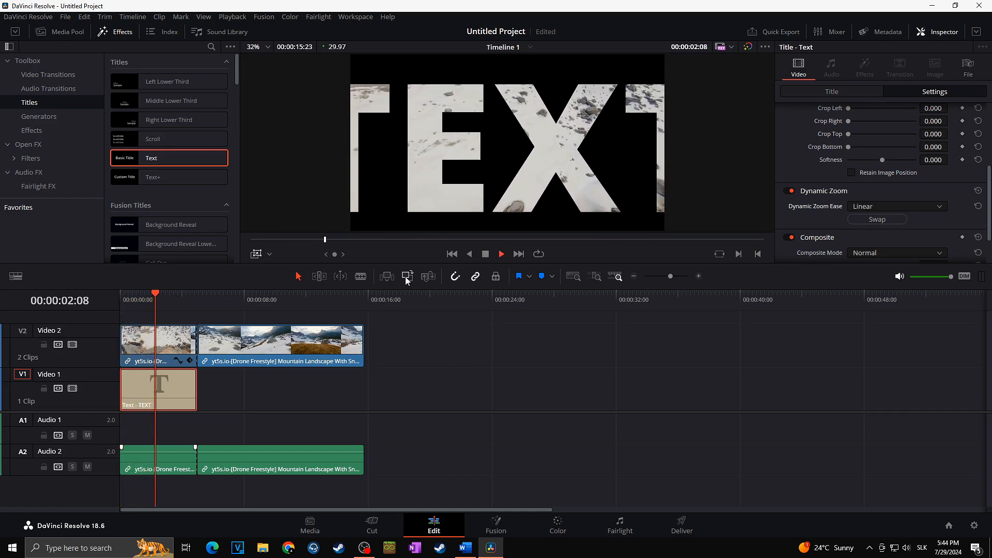
{"action": "key", "text": "space"}
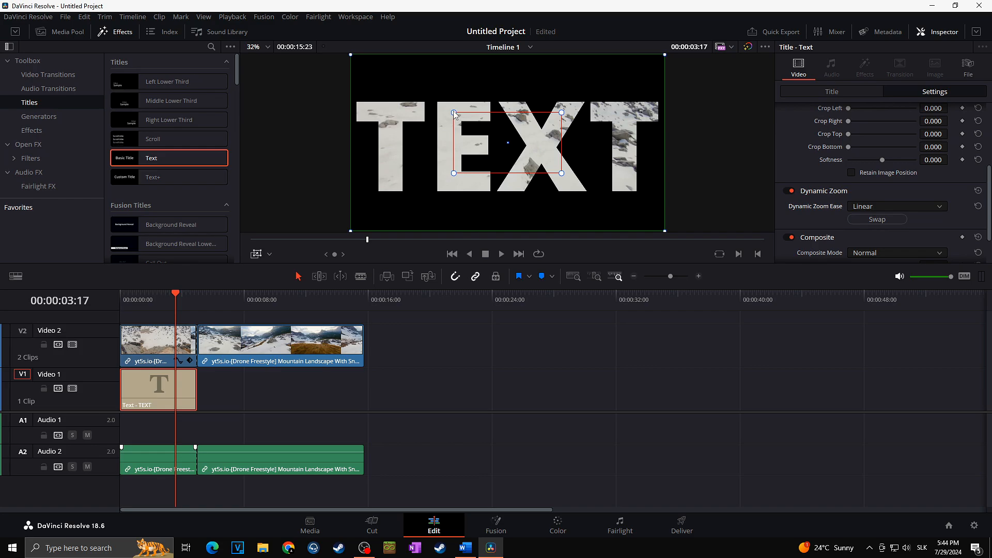
Step: Shrink the Dynamic Zoom end rectangle to a small box at the centre of the text
{"action": "left_click_drag", "start_coordinate": [455, 114], "coordinate": [499, 134]}
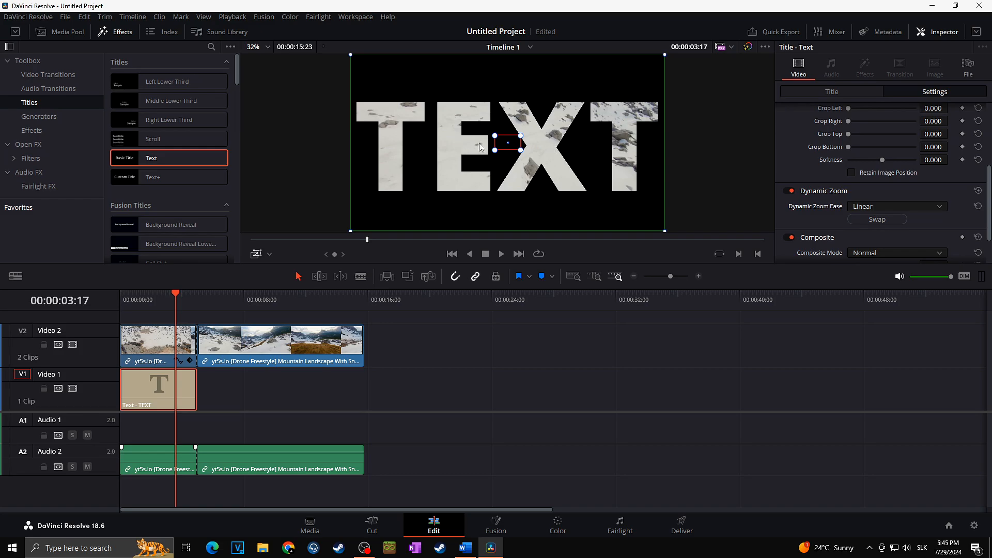
{"action": "left_click_drag", "start_coordinate": [515, 147], "coordinate": [545, 147]}
Step: Play the timeline from the start to review the new zoom into the footage
{"action": "left_click", "coordinate": [125, 300]}
{"action": "key", "text": "space"}
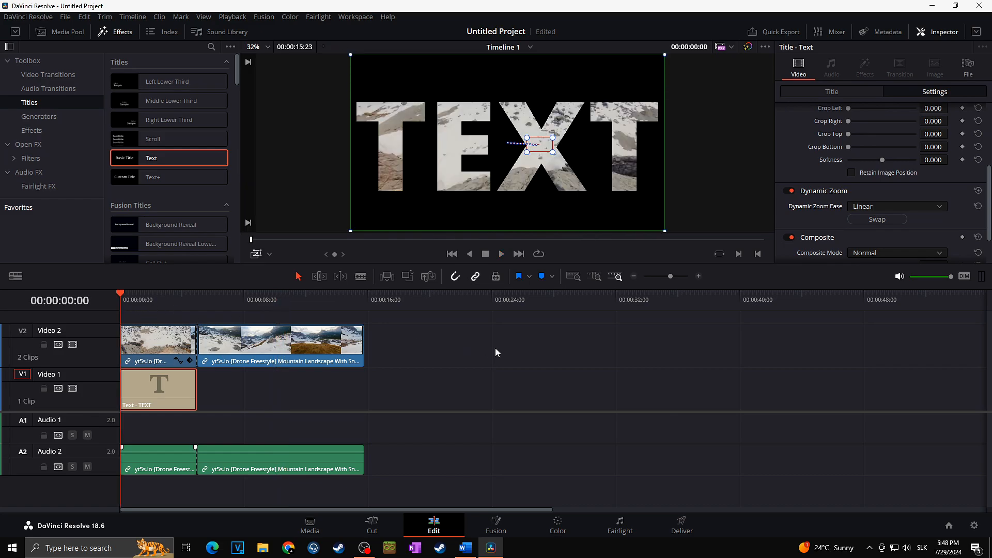
{"action": "key", "text": "space"}
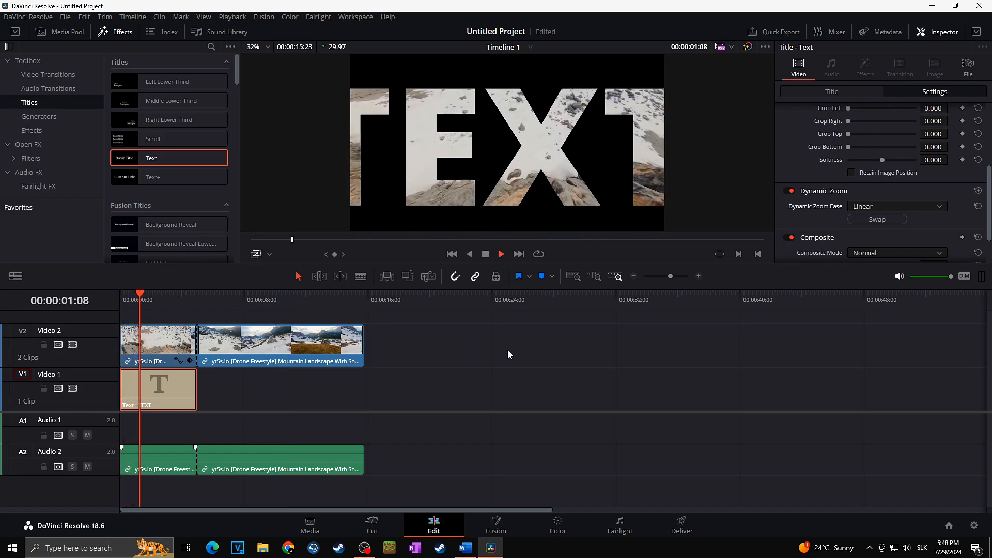